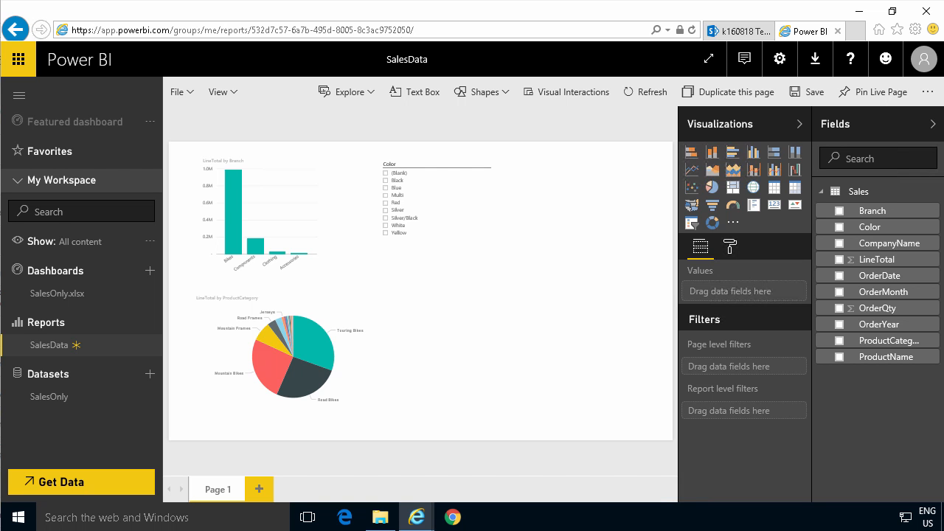
Step: Review the SharePoint team site and the SalesData report's LineTotal by ProductCategory pie chart in Power BI
click(739, 31)
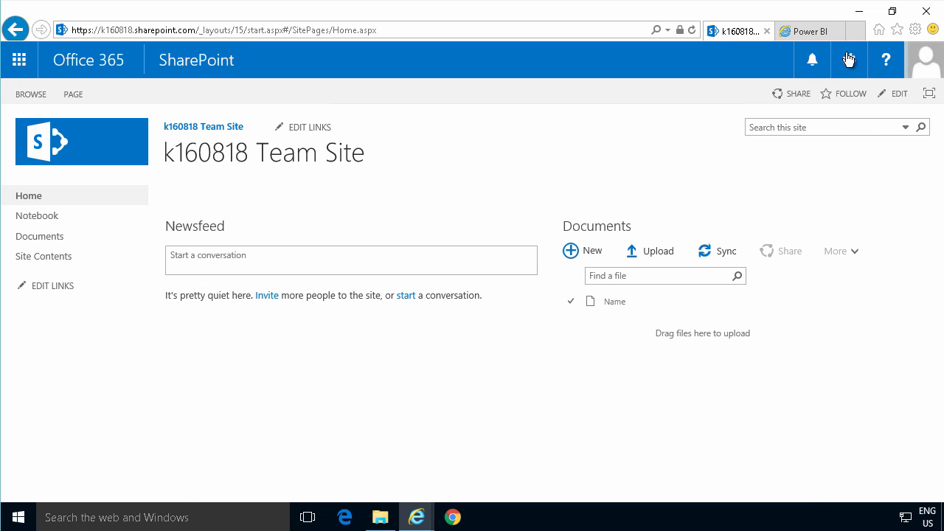
click(820, 34)
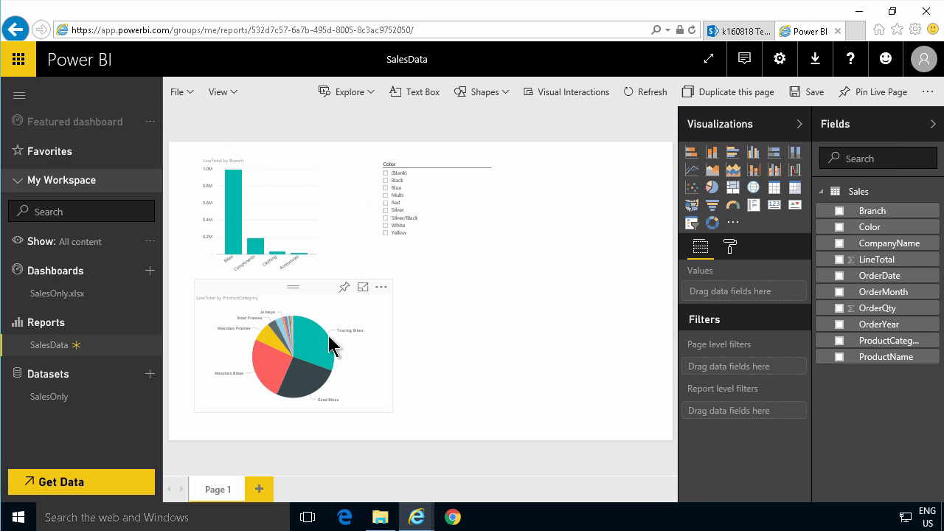
mouse_move(329, 345)
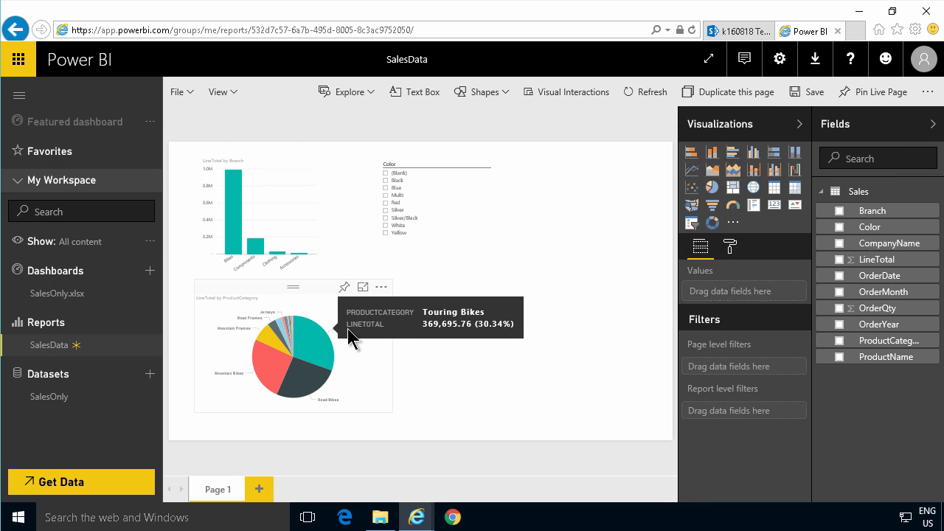
Step: Switch to the SharePoint team site and open its home page for editing with the insert options shown
click(737, 35)
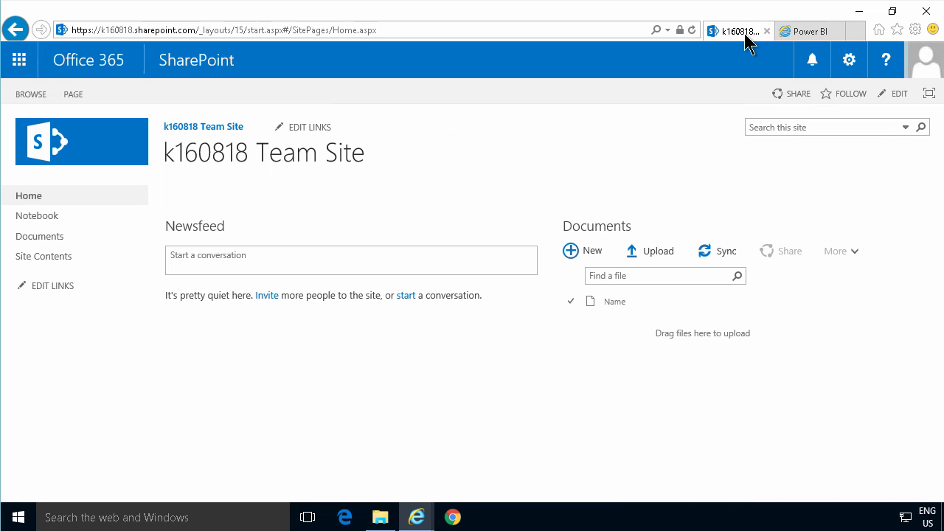
click(897, 99)
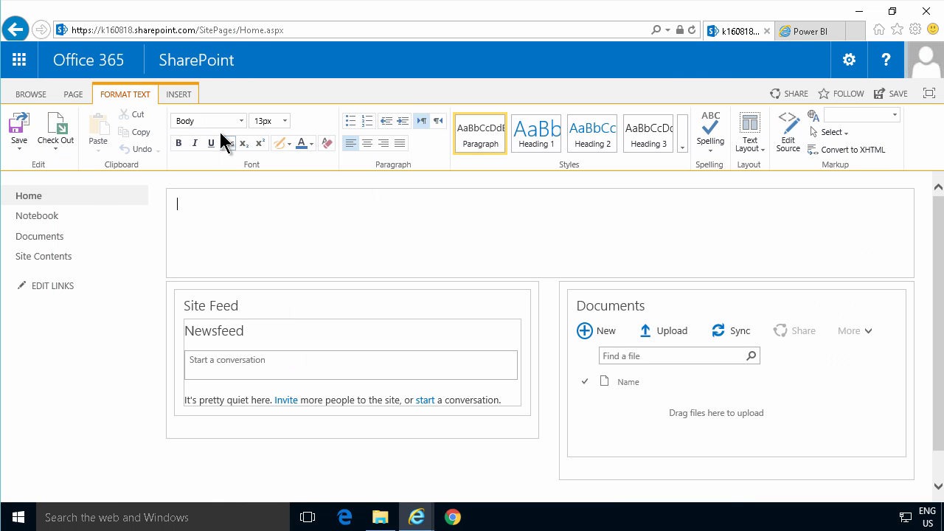
click(178, 94)
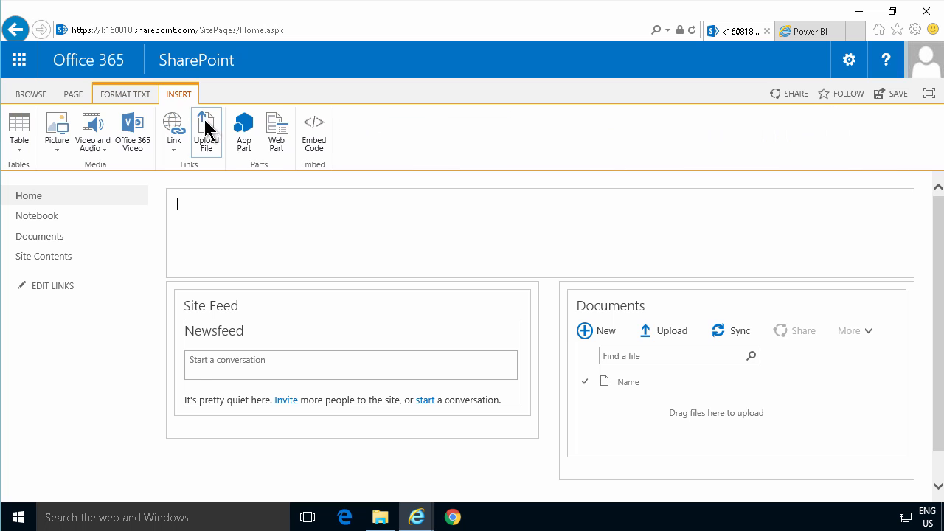
Step: Check which web parts the Business Data category offers, without adding any to the page
click(273, 141)
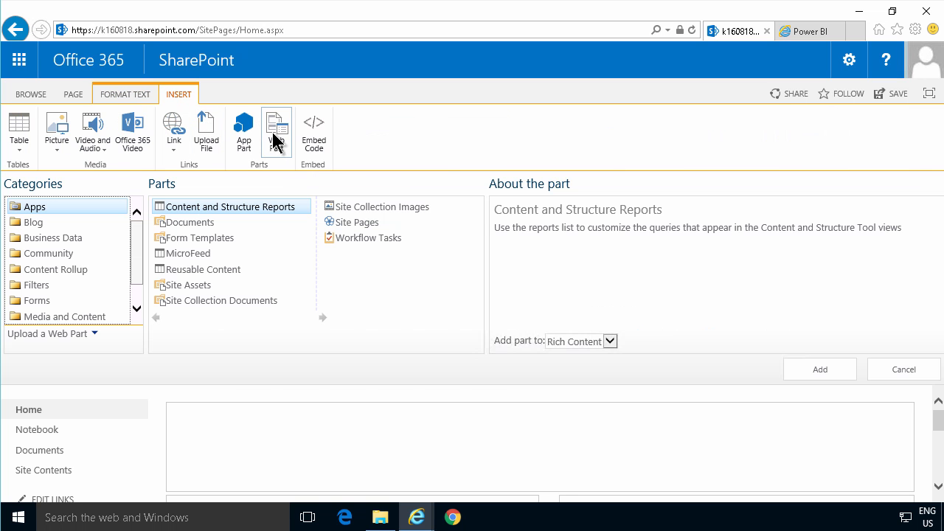
click(59, 237)
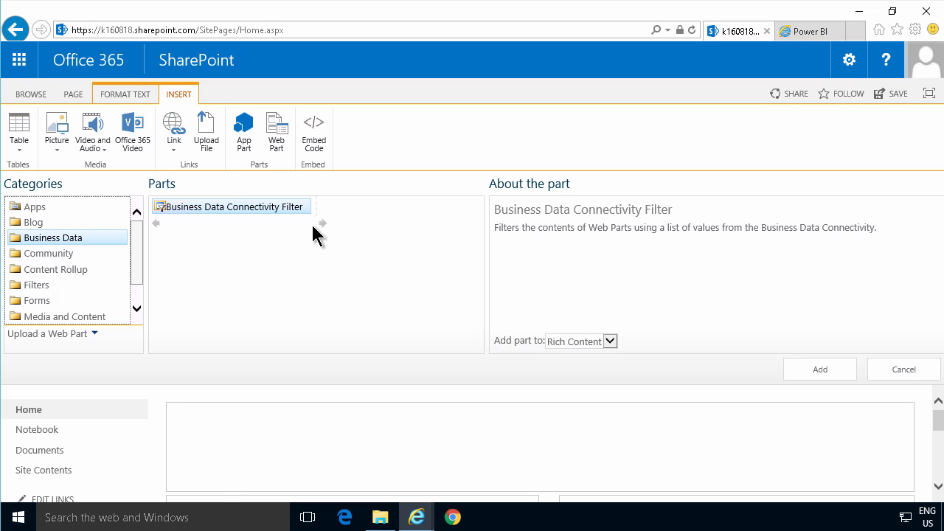
click(900, 369)
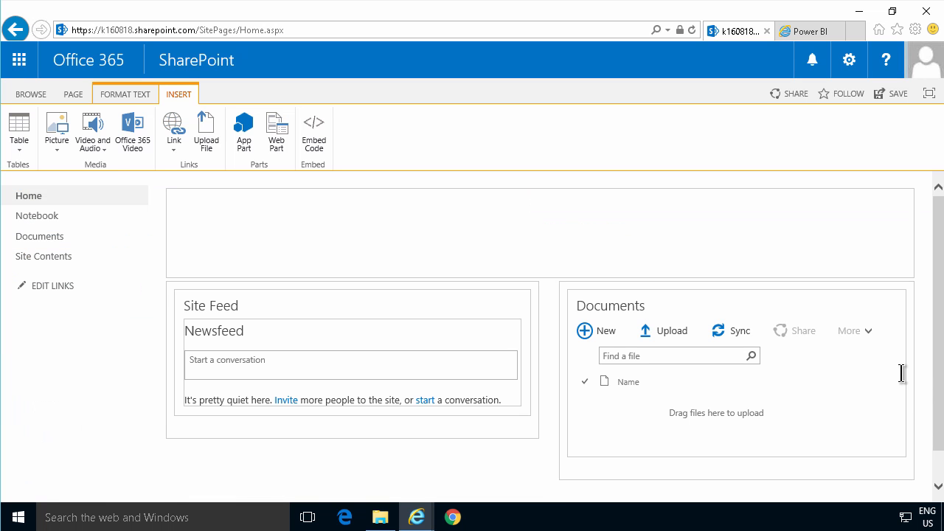
Step: Switch to Power BI and publish the SalesData report to the web to get its embed code
click(804, 33)
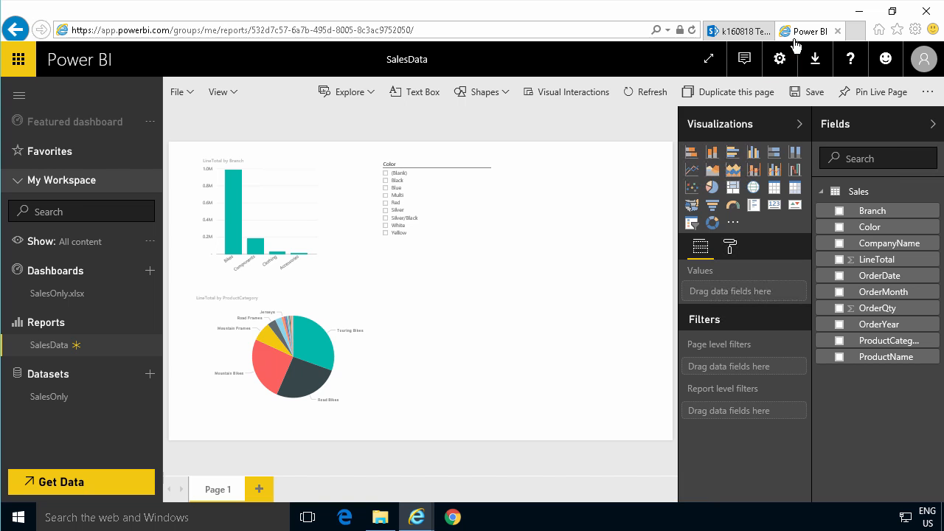
click(190, 92)
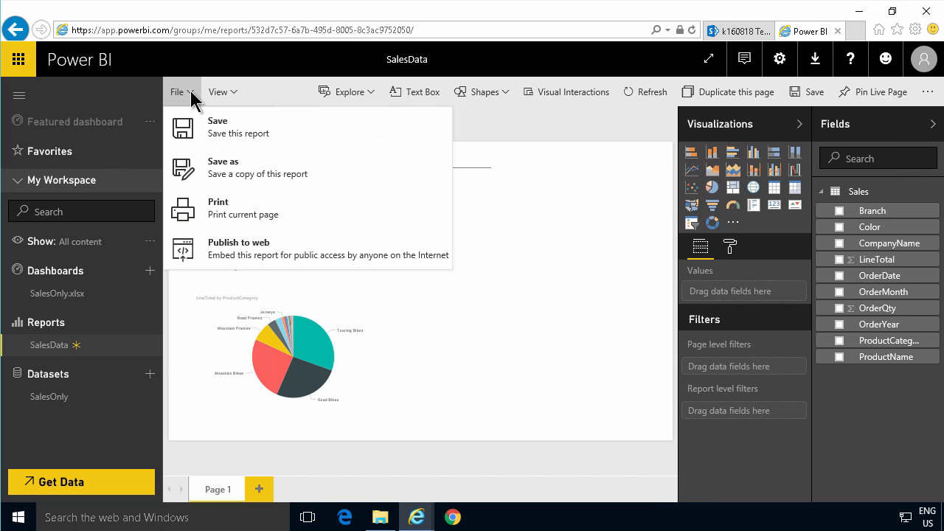
click(221, 258)
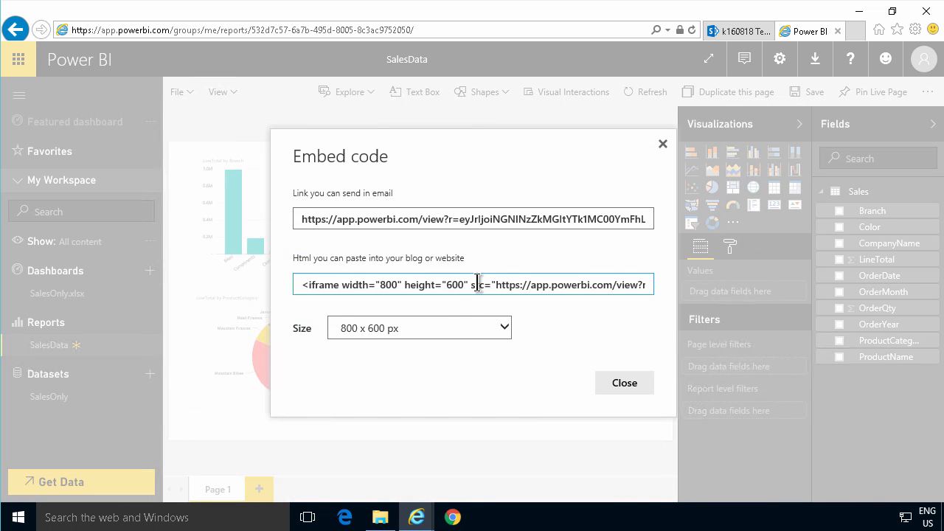
Step: Set the embed size to 680 x 510 px and copy the HTML iframe code
click(478, 286)
click(503, 328)
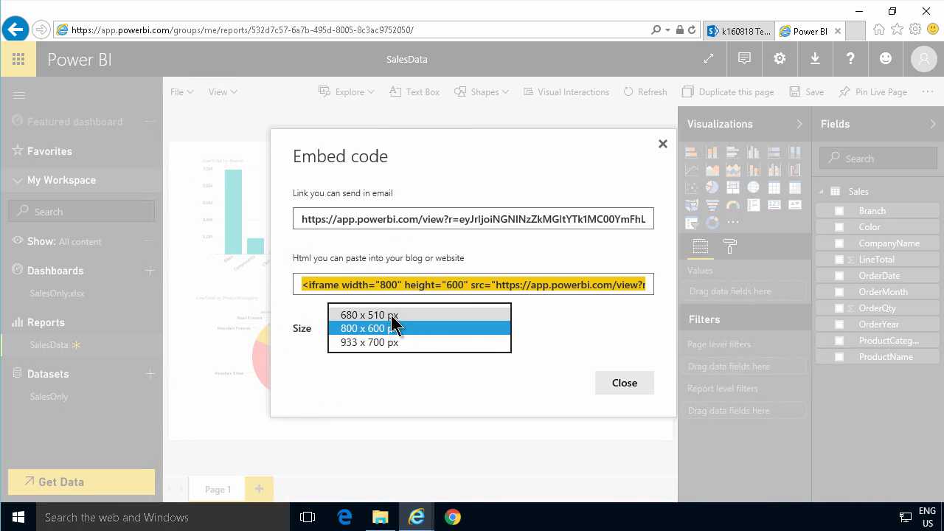
click(392, 316)
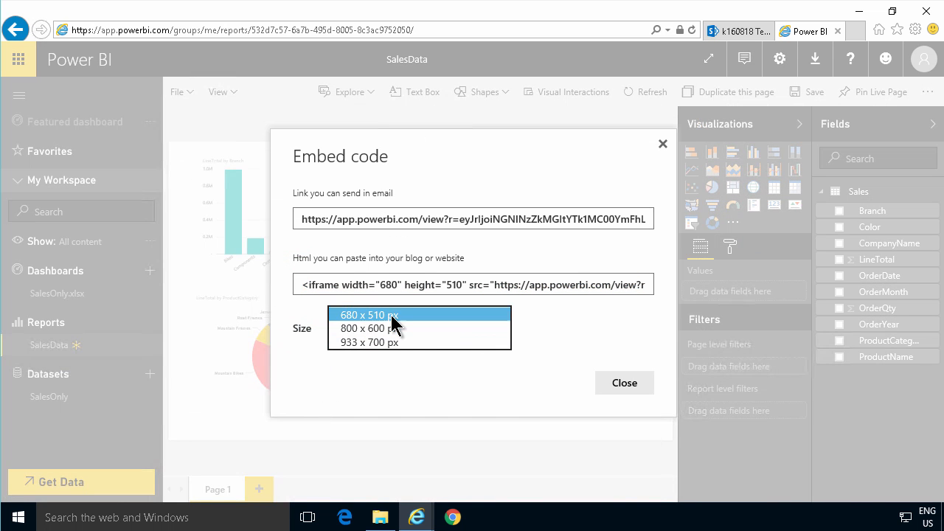
click(574, 286)
right_click(571, 286)
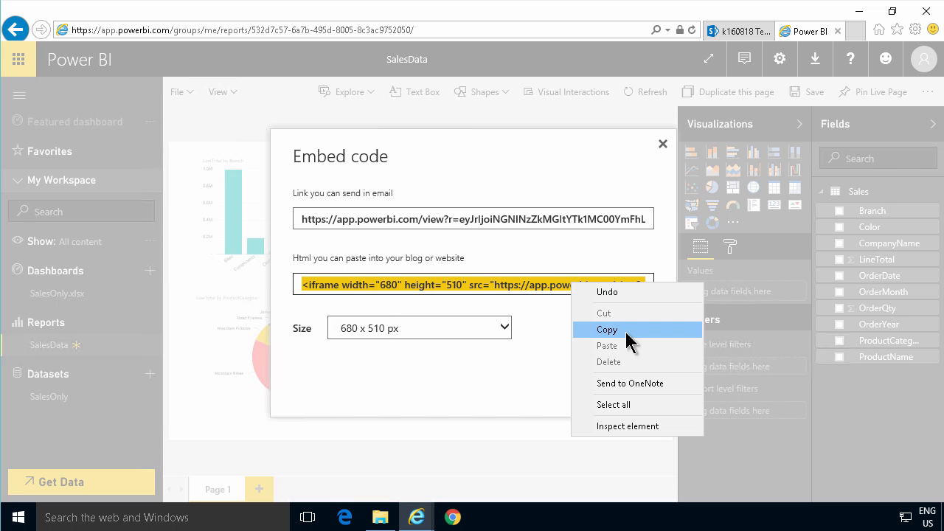
click(598, 327)
Step: Switch to SharePoint and insert the copied iframe code as an embed in the home page's empty content area
click(734, 31)
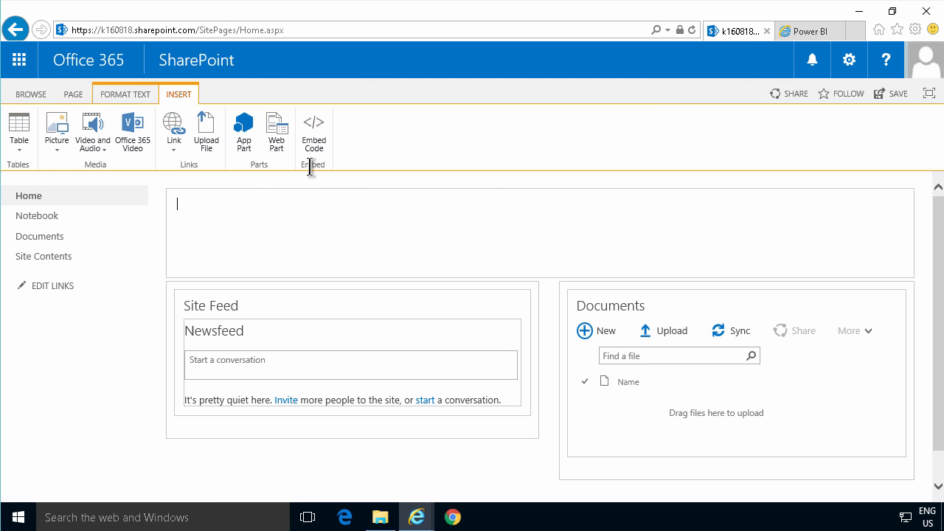
click(314, 142)
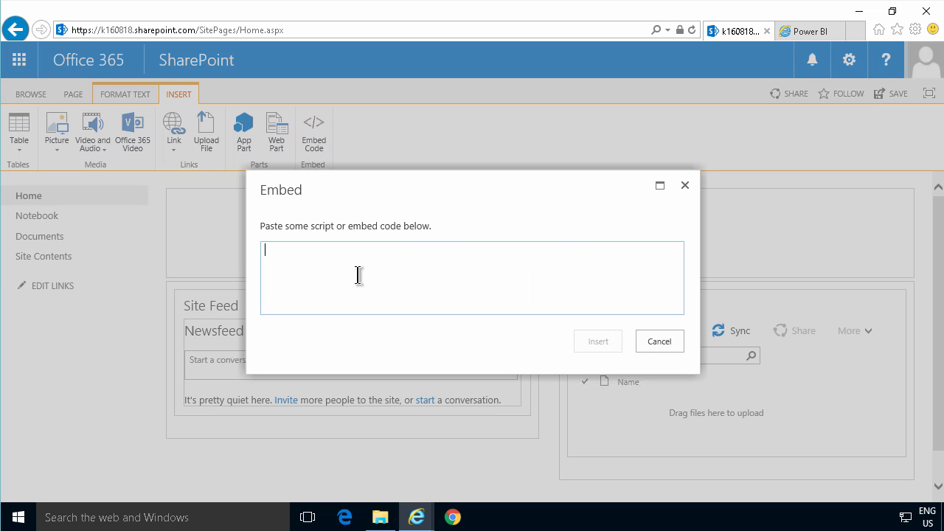
key(ctrl+v)
click(610, 341)
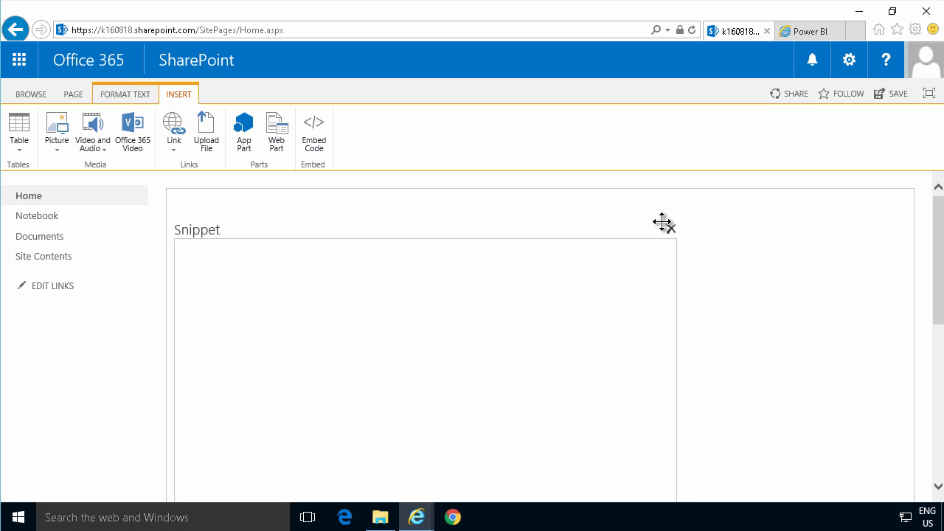
click(648, 224)
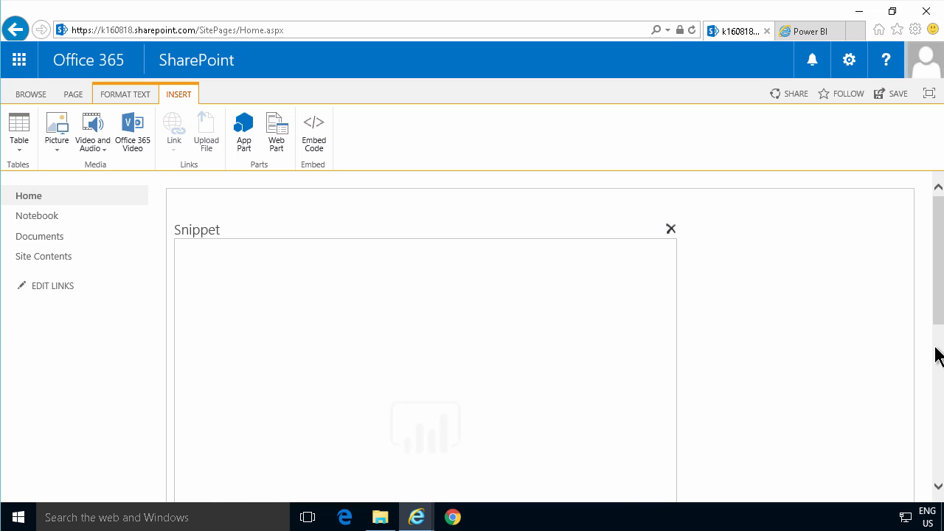
Step: Check the embedded report snippet and save the team site's home page
scroll(940, 363, down, 2)
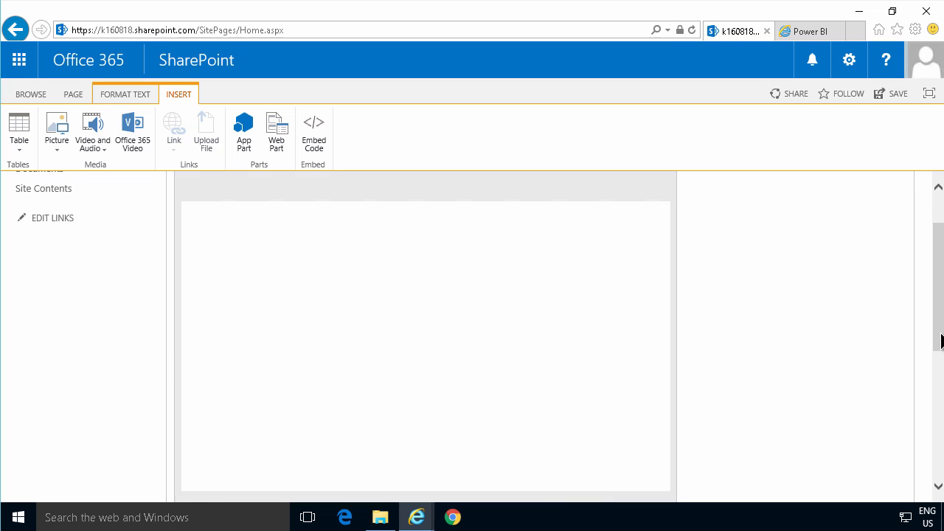
scroll(943, 276, up, 1)
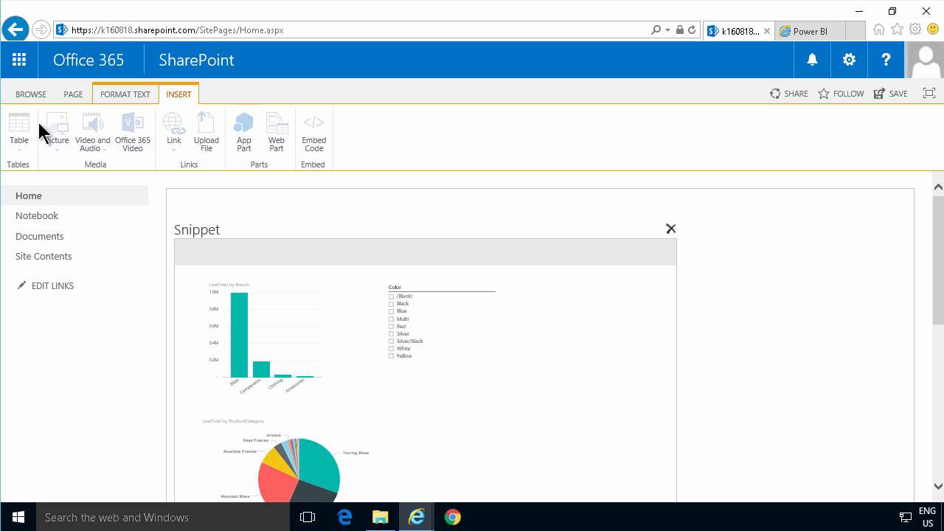
click(79, 91)
click(24, 127)
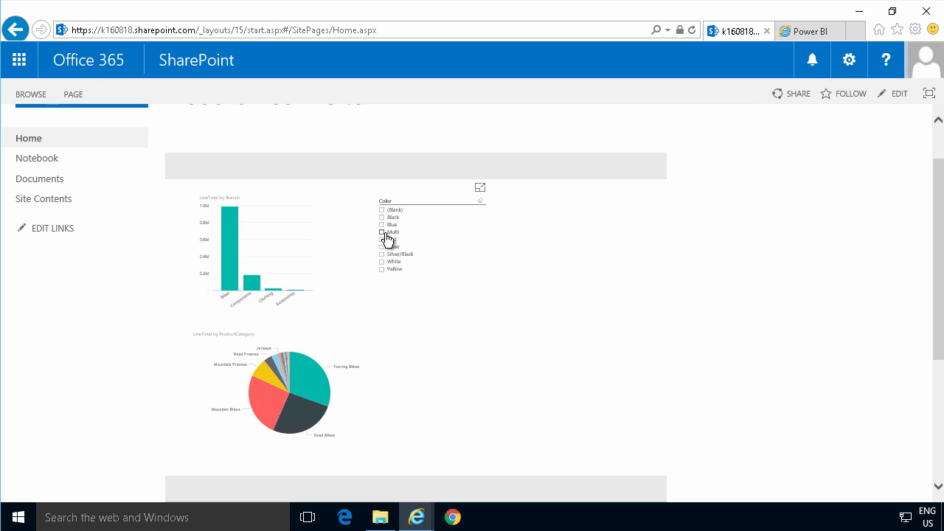
Step: Try the embedded report's Color slicer with several colors, finishing with Black selected
click(384, 233)
click(383, 225)
click(386, 253)
click(383, 218)
click(382, 240)
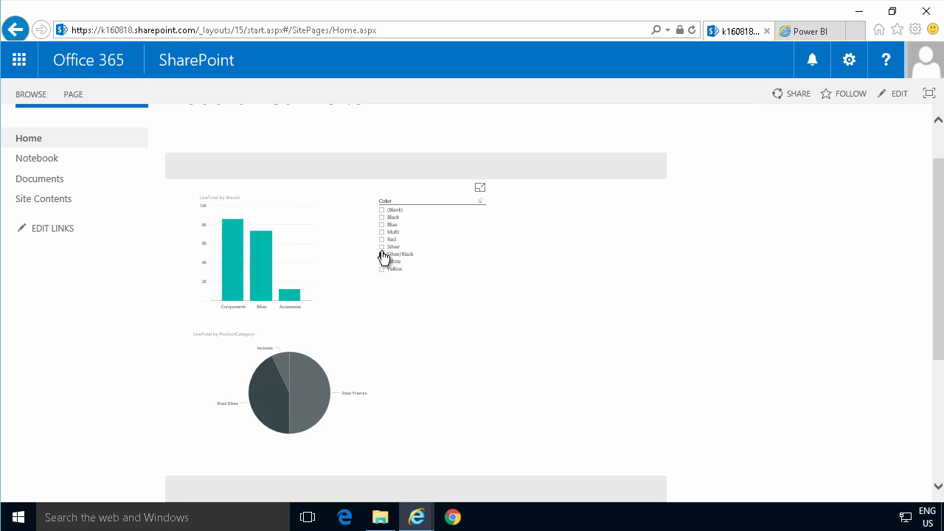
click(381, 217)
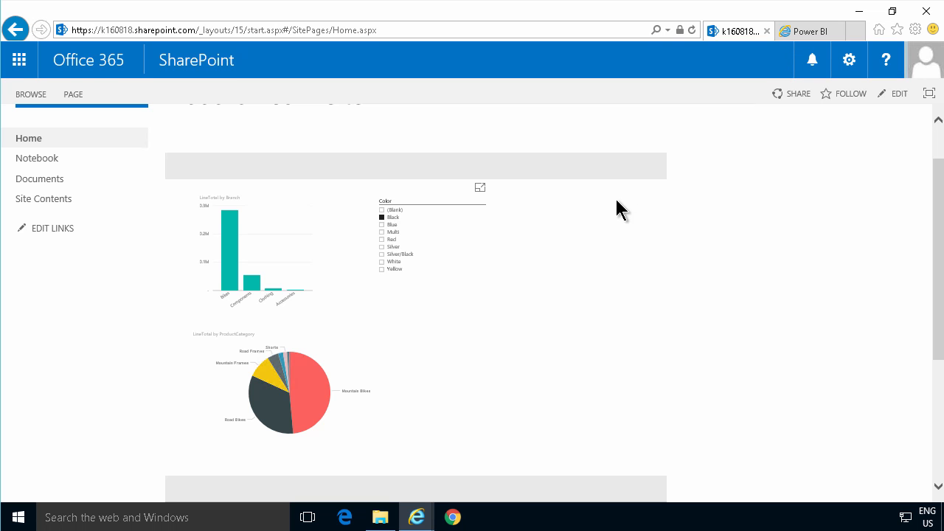
Step: Reopen the home page for editing and delete the embedded report snippet from its content area
click(895, 96)
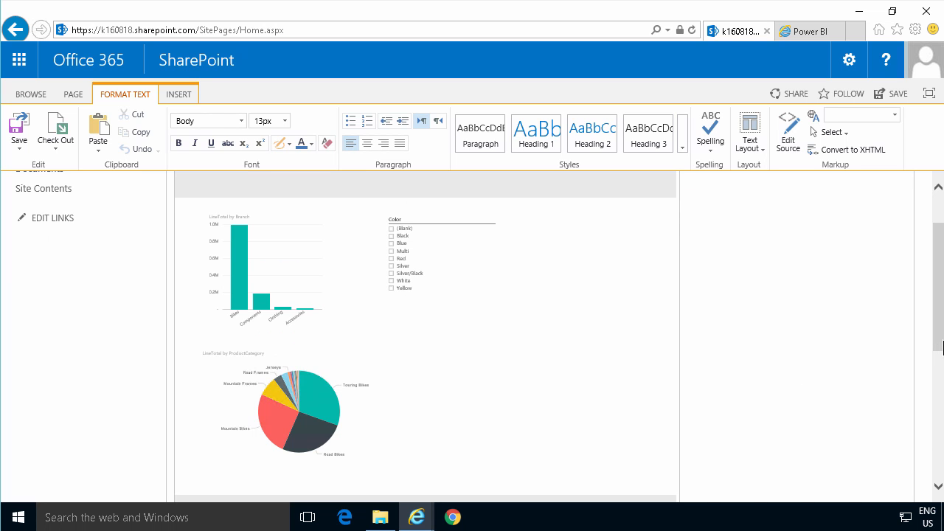
drag(940, 358, 939, 423)
click(717, 386)
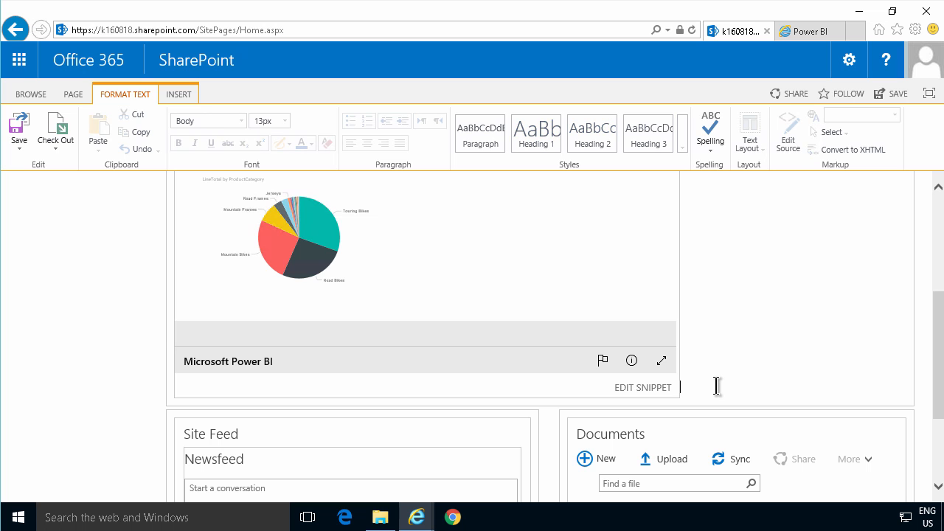
key(BackSpace)
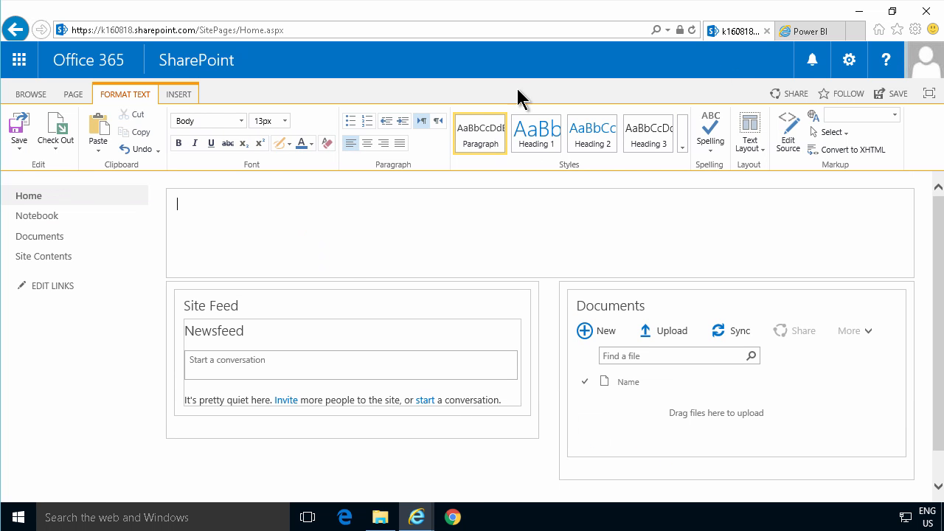
Step: Switch to the Power BI report and capture the LineTotal by ProductCategory pie chart with the Snipping Tool
click(798, 35)
click(635, 389)
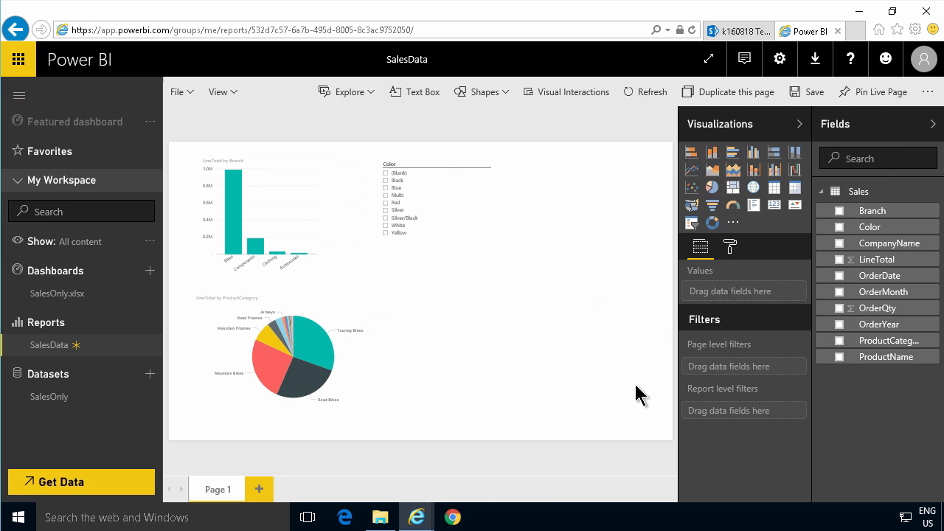
click(22, 521)
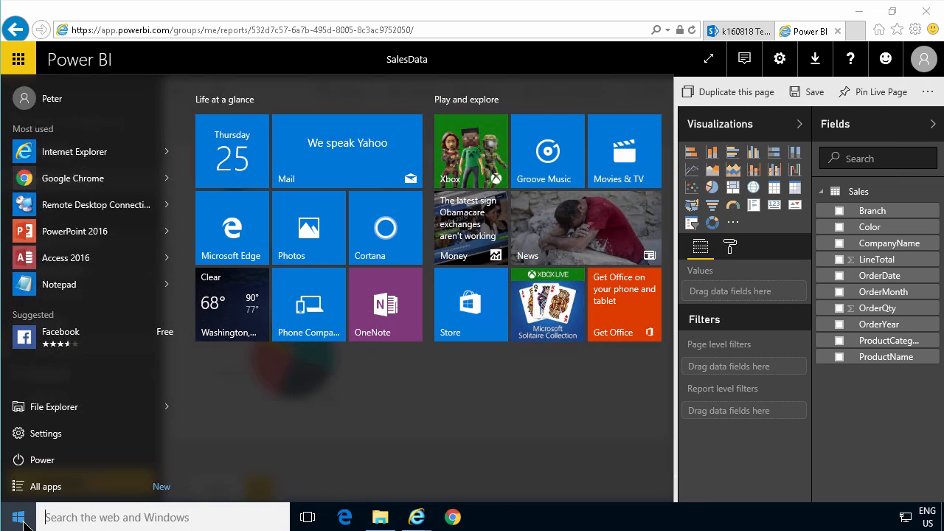
text(snip)
key(Return)
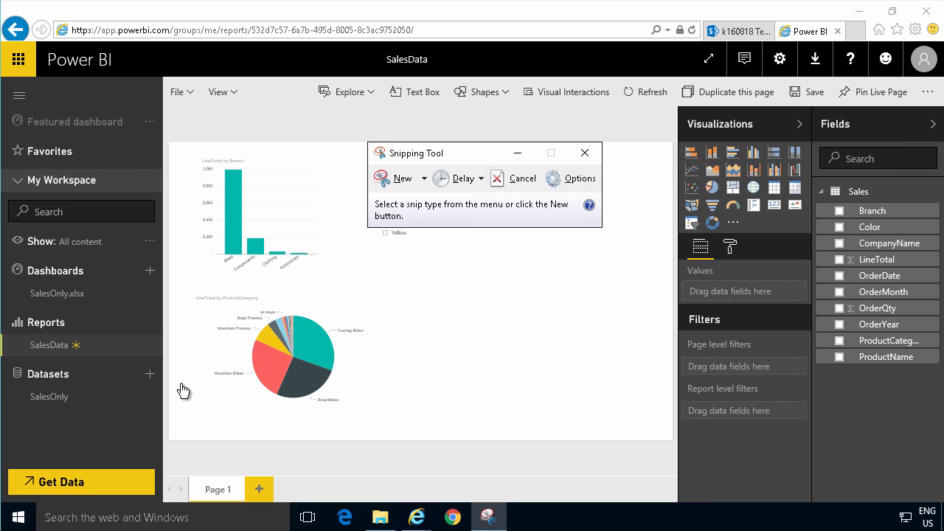
click(399, 179)
drag(211, 303, 369, 417)
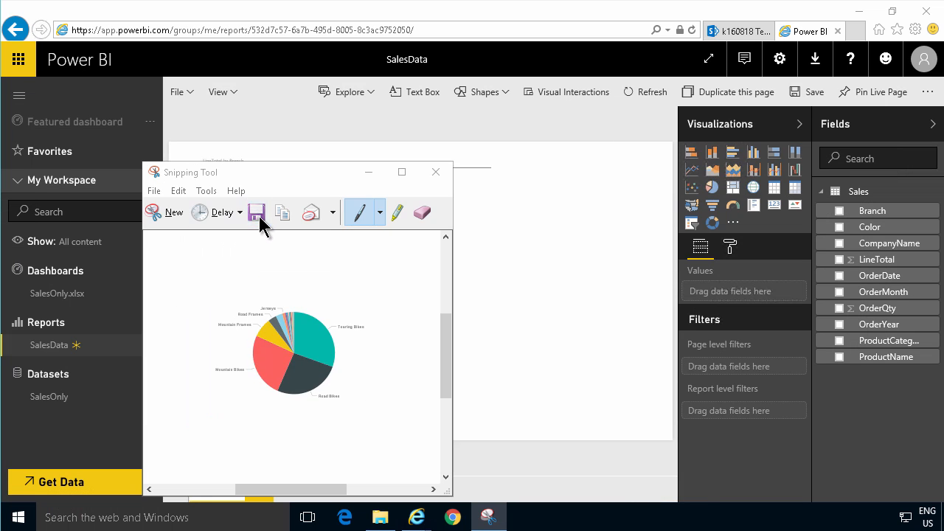
Step: Save the pie chart capture to the Desktop as a PNG file named Report
click(259, 216)
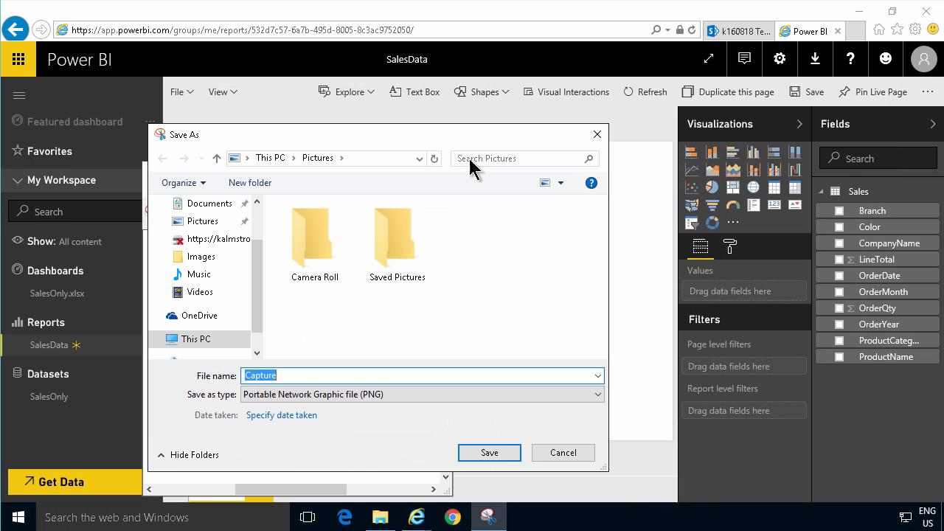
drag(254, 248, 259, 169)
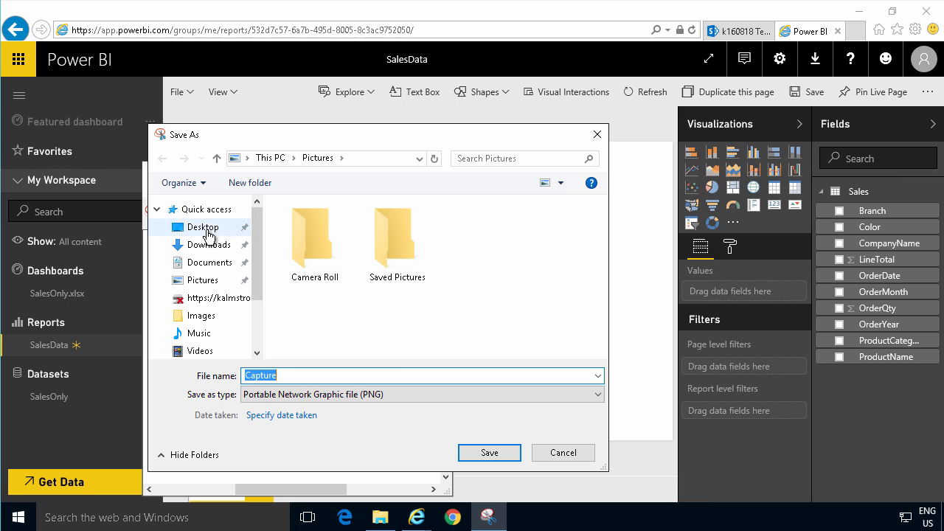
click(210, 230)
double_click(276, 375)
text(Report)
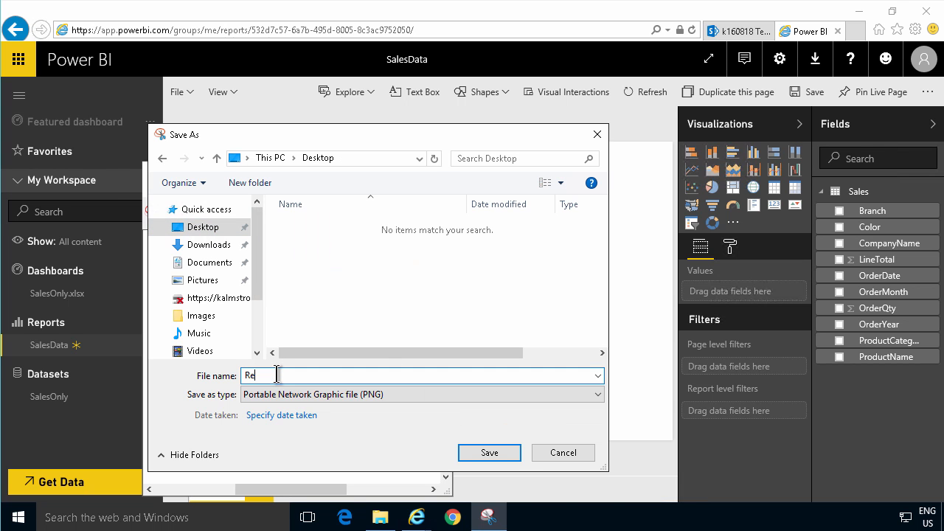
click(504, 453)
Step: Switch to the SharePoint home page and upload Report.PNG from the Desktop as a picture into the Site Collection Images library
click(735, 33)
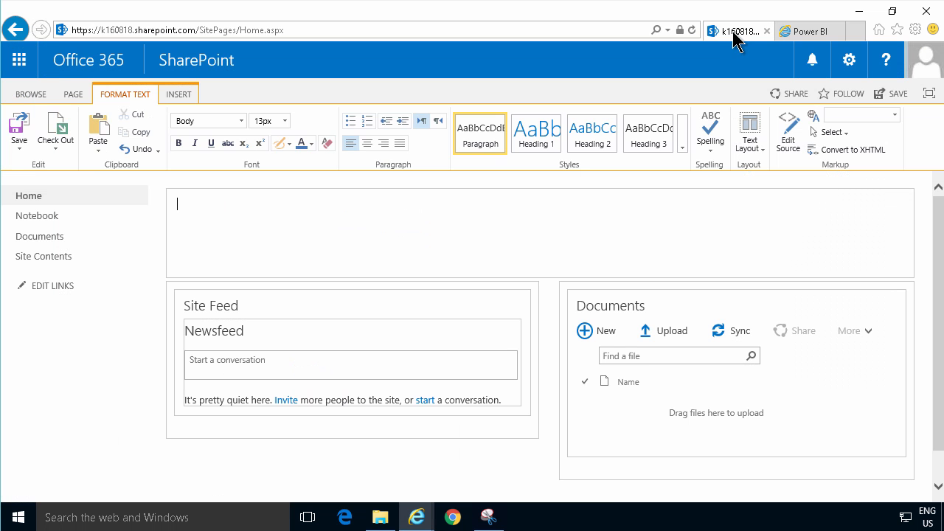
click(178, 94)
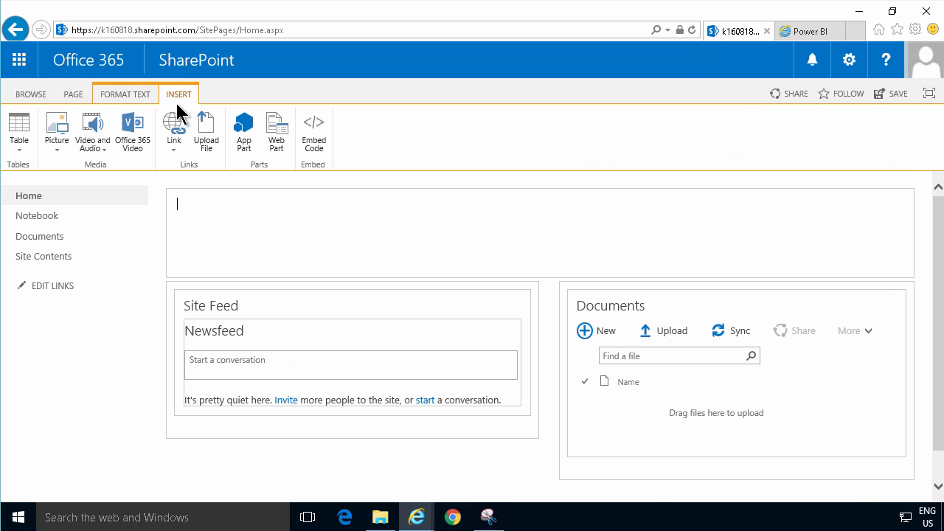
click(57, 151)
click(60, 164)
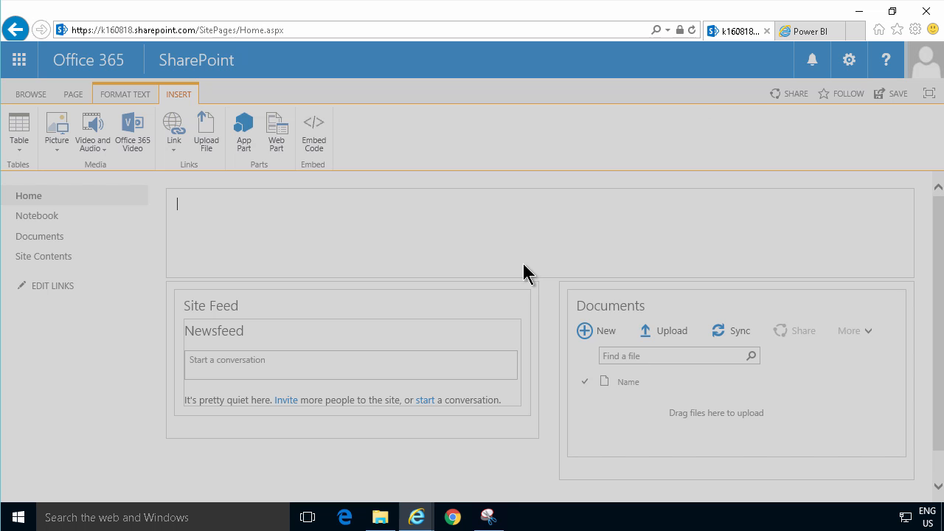
click(638, 180)
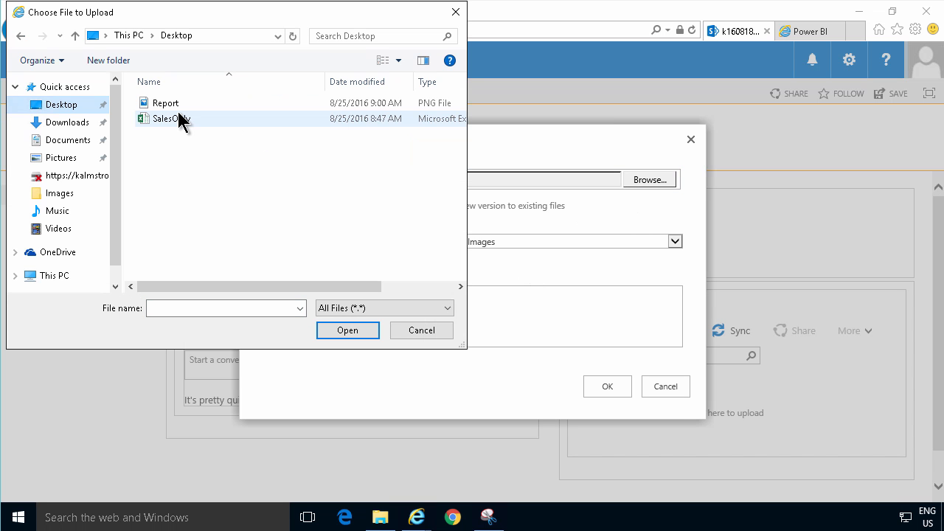
click(166, 103)
click(380, 330)
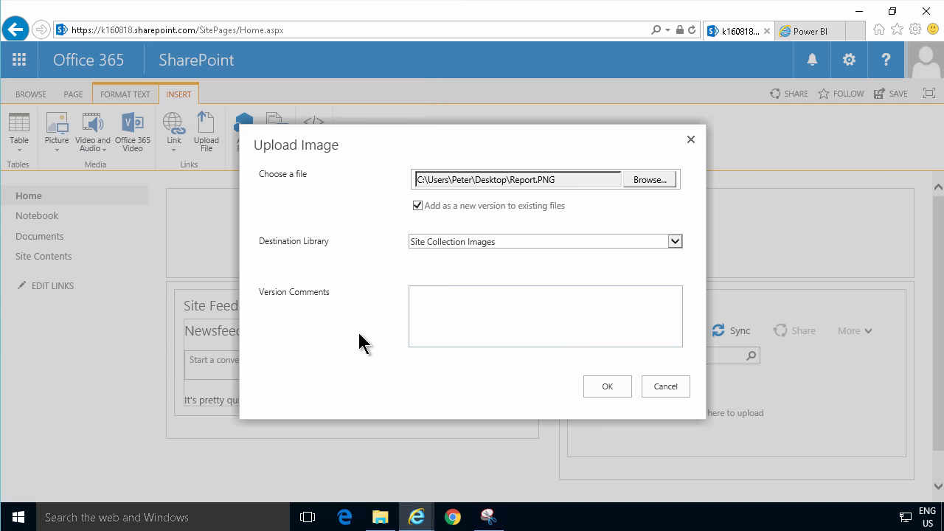
click(624, 387)
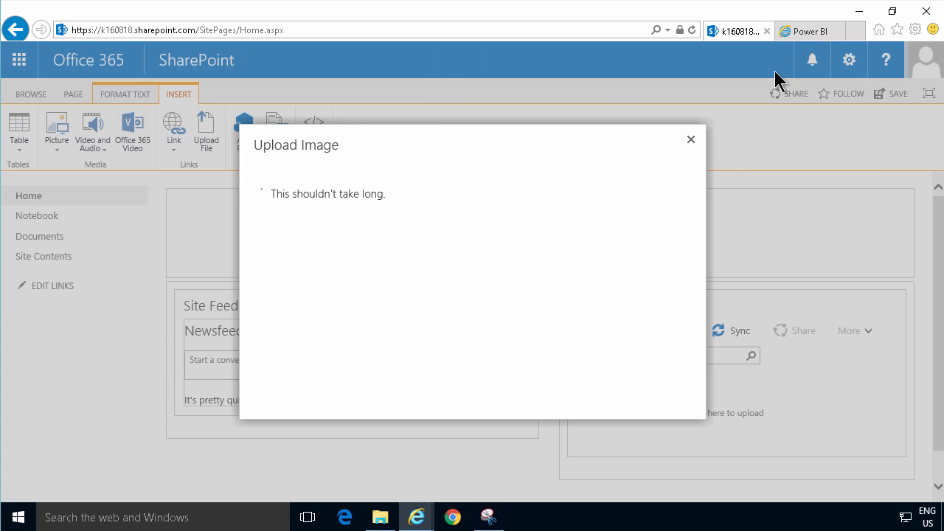
Step: Switch to the Power BI report and copy its full web address
click(801, 31)
click(423, 33)
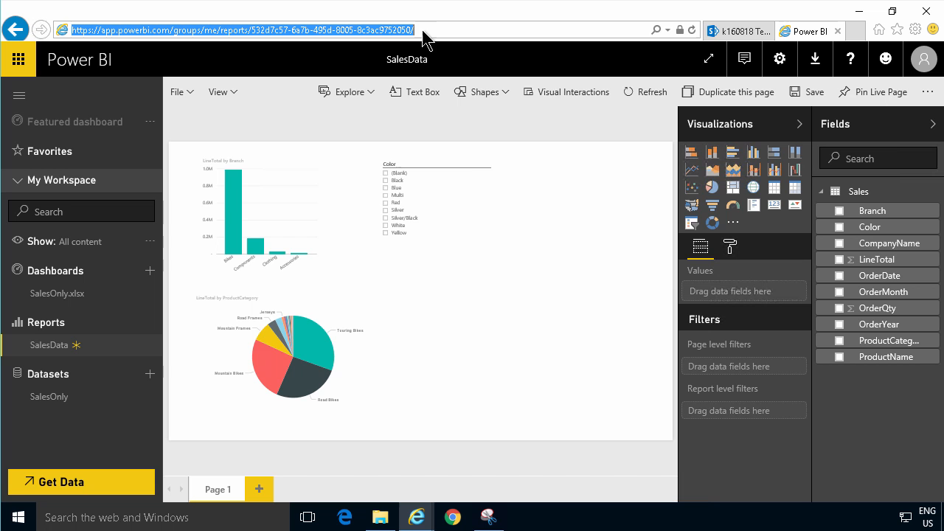
right_click(368, 36)
click(413, 79)
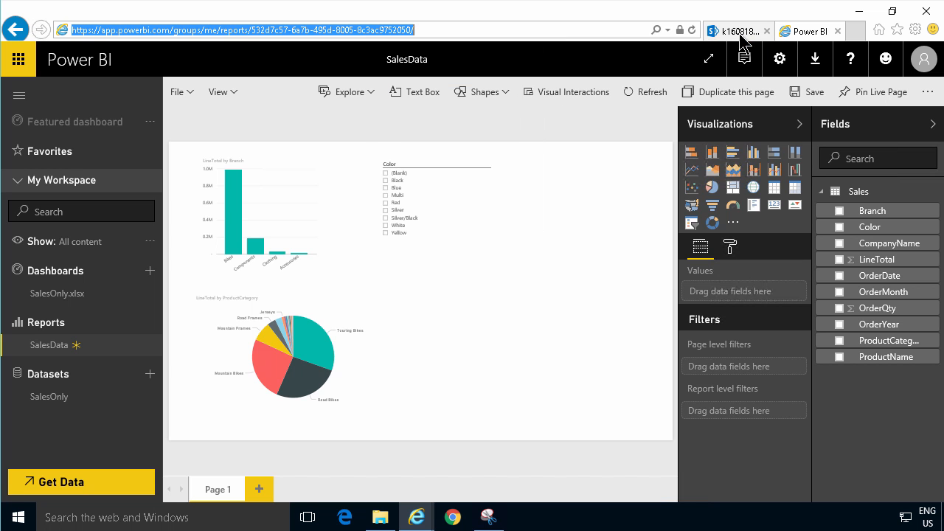
Step: Return to the SharePoint page and save the uploaded image's properties, placing the chart picture in the empty content area
click(741, 34)
drag(686, 308, 684, 469)
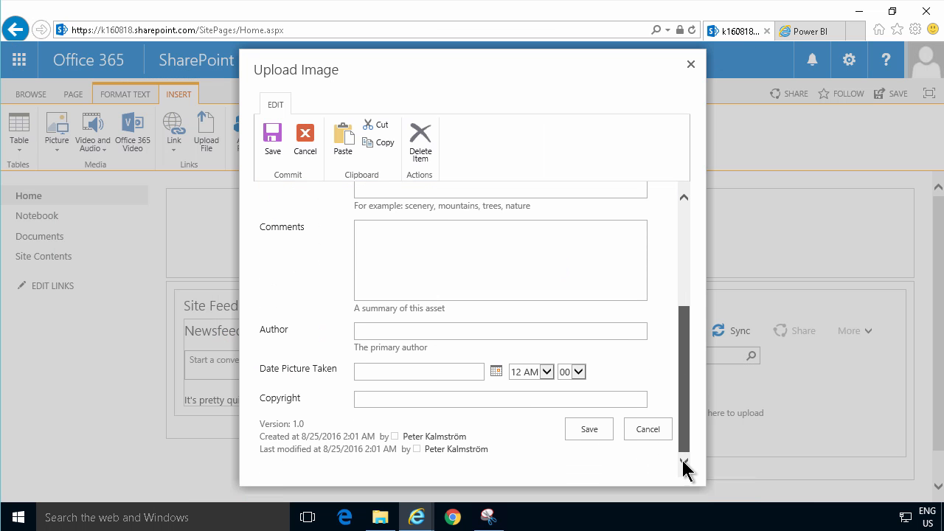
click(591, 434)
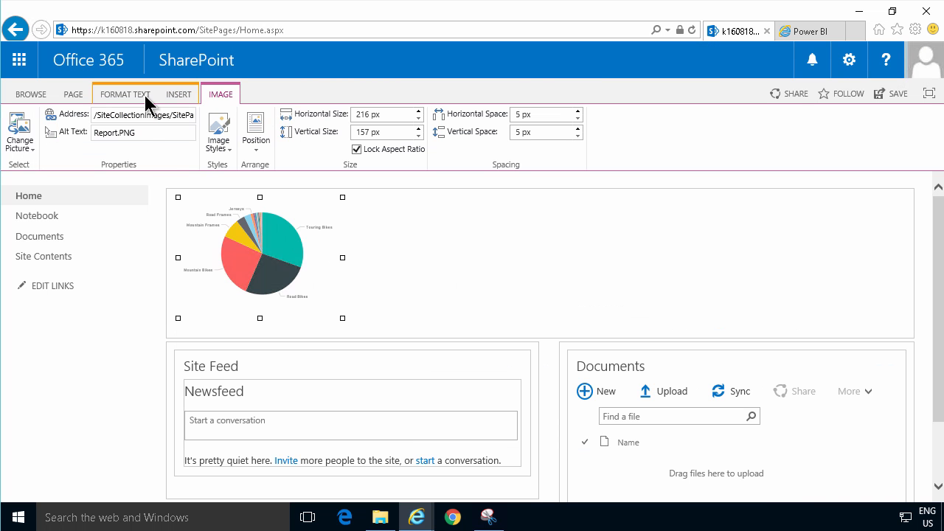
Step: Link the inserted pie chart picture to the copied Power BI report address
click(179, 95)
click(181, 151)
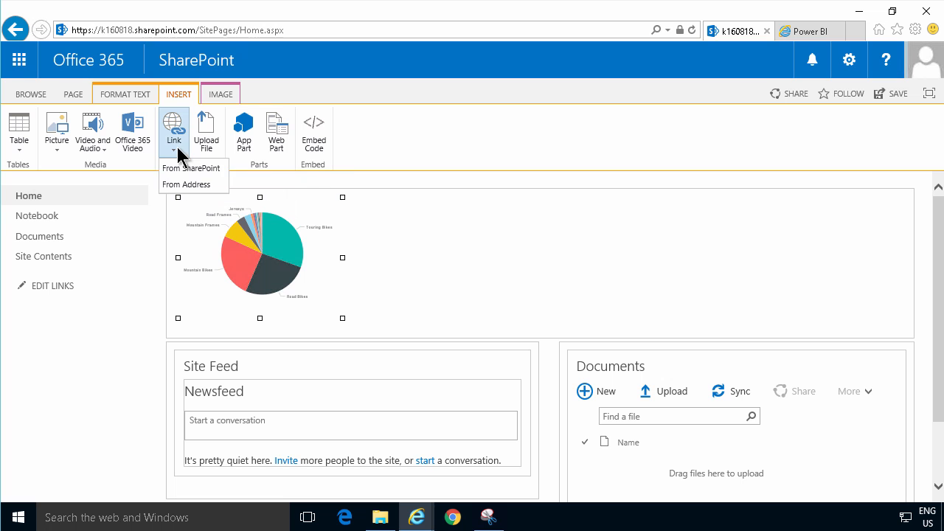
click(196, 184)
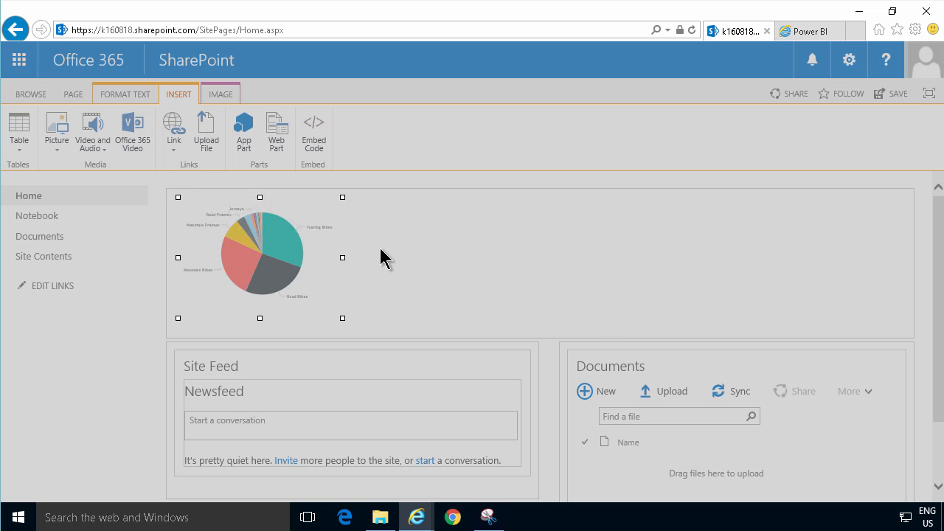
key(ctrl+v)
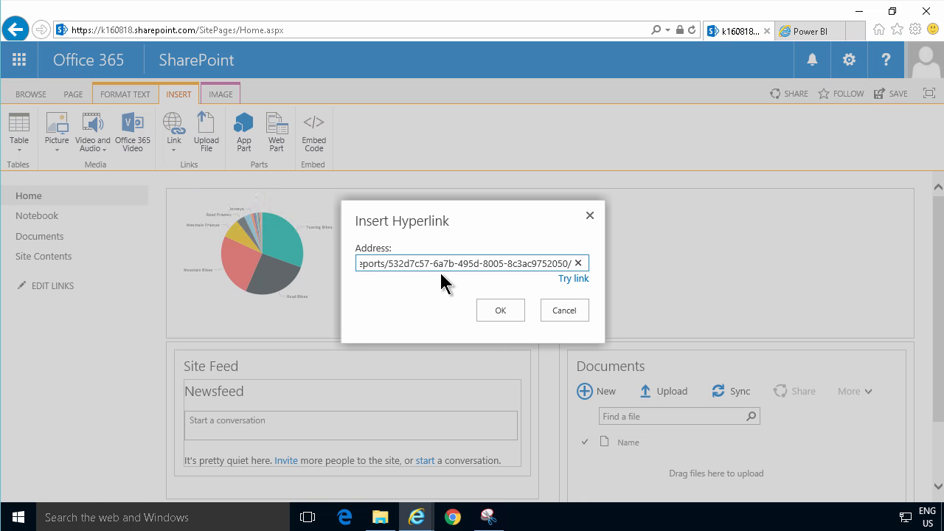
click(511, 310)
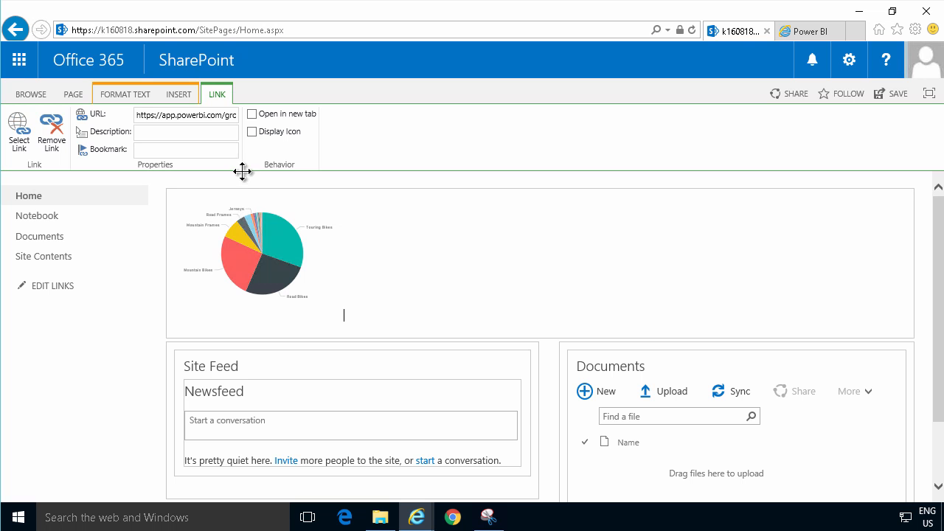
Step: Set the picture's link to open in a new tab and save the home page
click(251, 114)
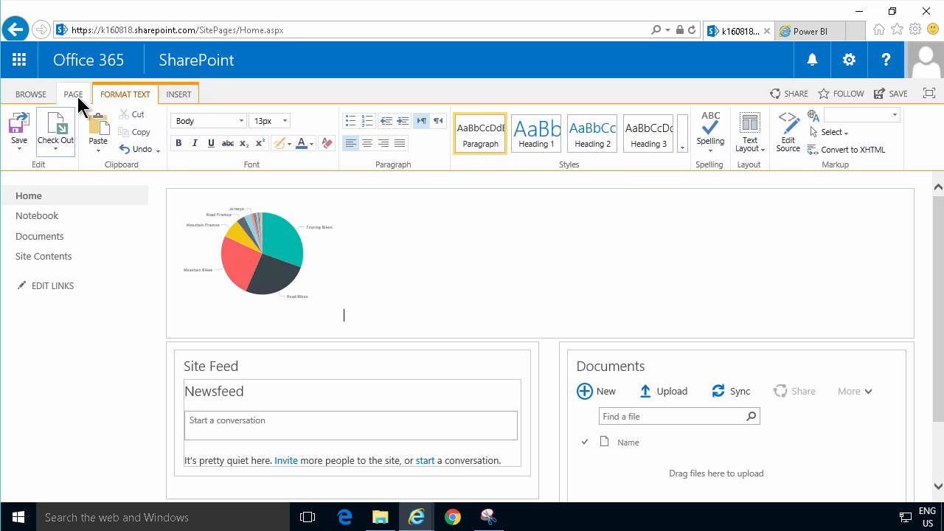
click(78, 97)
click(20, 132)
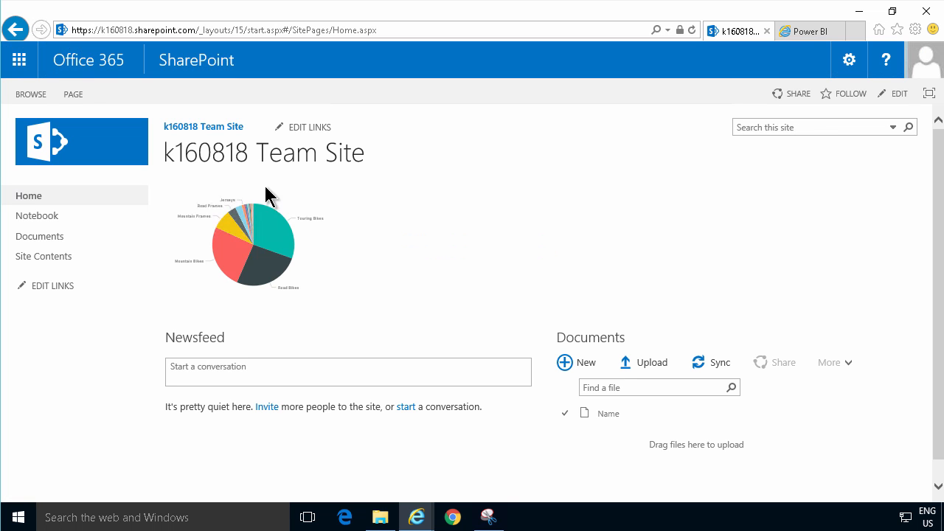
Step: Test the pie chart picture's link by filtering the opened report to the color Silver, and return to the team site
click(243, 229)
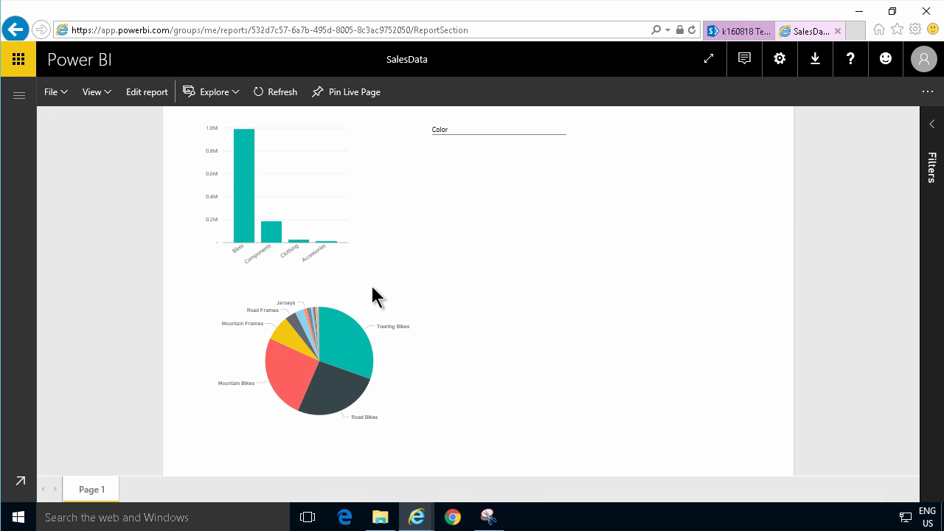
click(435, 188)
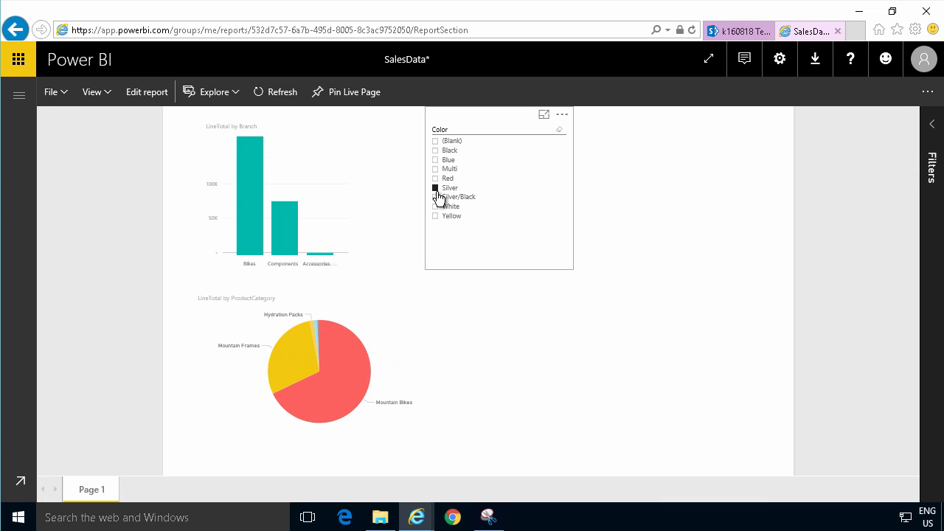
click(745, 32)
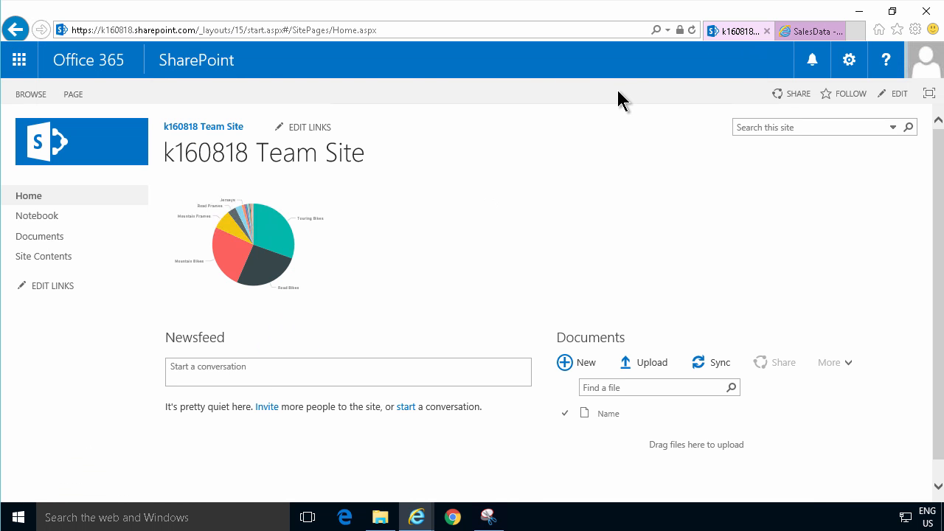